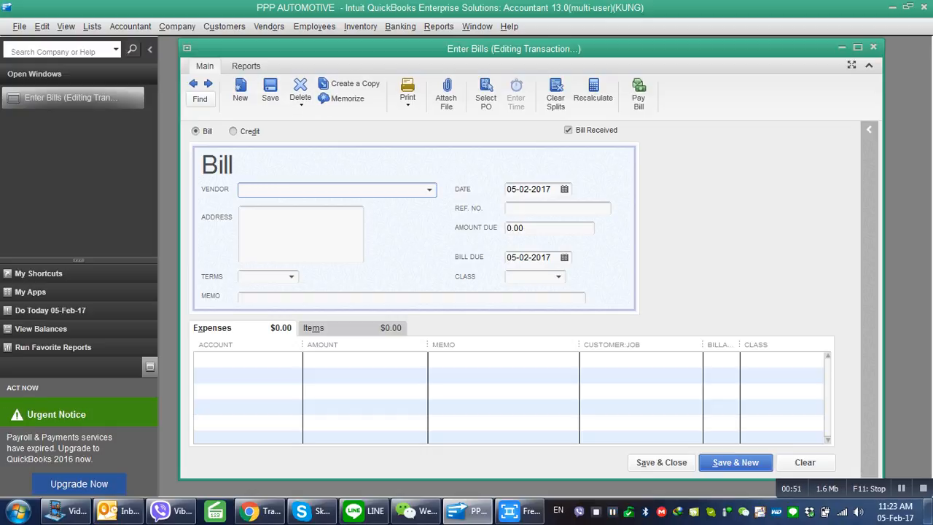
Step: Select HLH AUTO PART as the vendor on the new bill
{"action": "left_click", "coordinate": [429, 190]}
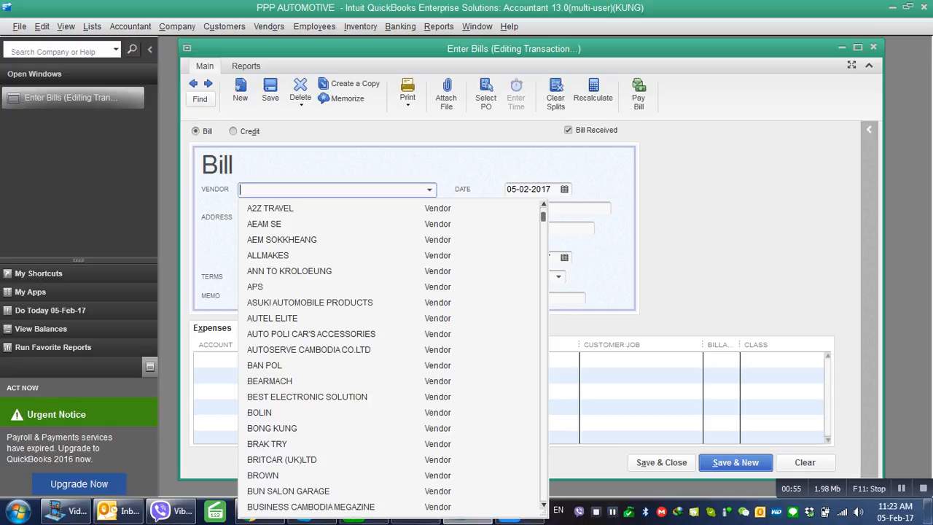
{"action": "type", "text": "HLH AUTO PART"}
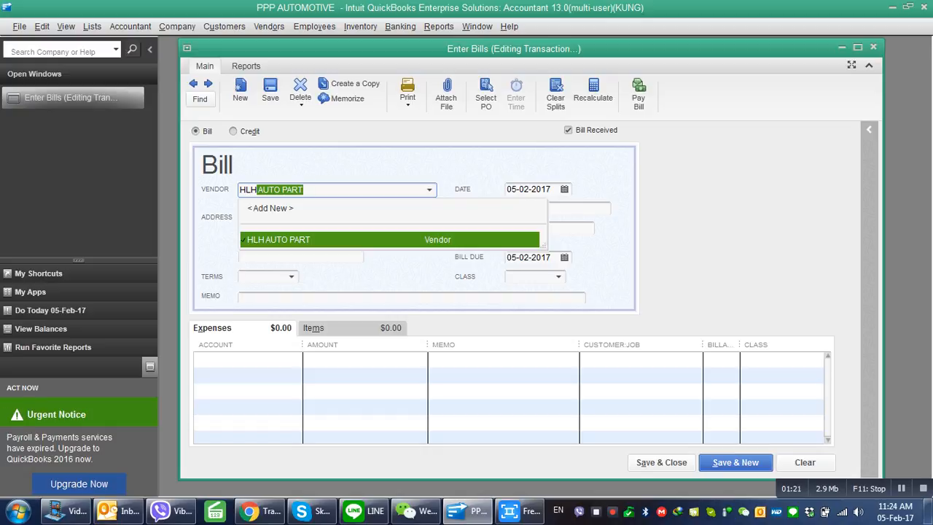
{"action": "key", "text": "Tab"}
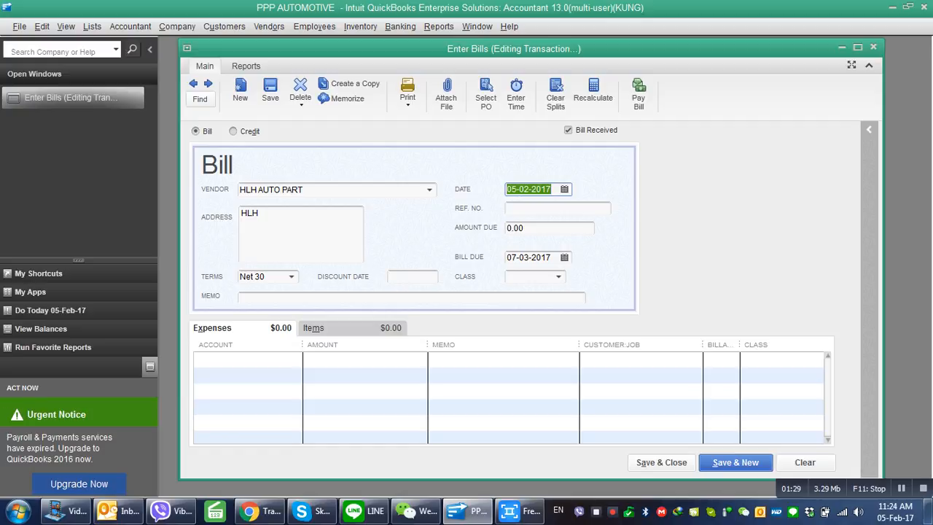
Step: Keep the bill date and enter 05/02/17-01 as the bill's reference number
{"action": "key", "text": "Tab"}
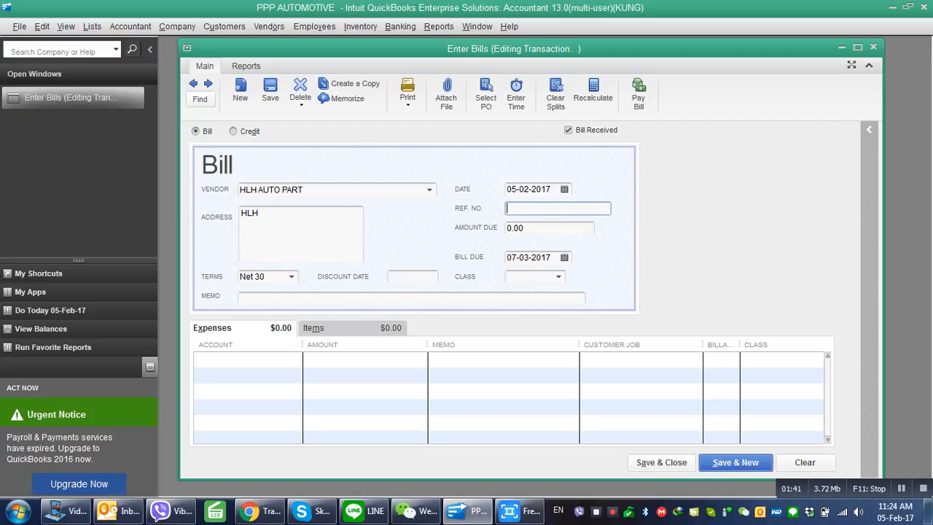
{"action": "type", "text": "05/02/17-01"}
{"action": "key", "text": "Tab"}
{"action": "key", "text": "Tab"}
{"action": "key", "text": "Tab"}
{"action": "key", "text": "Tab"}
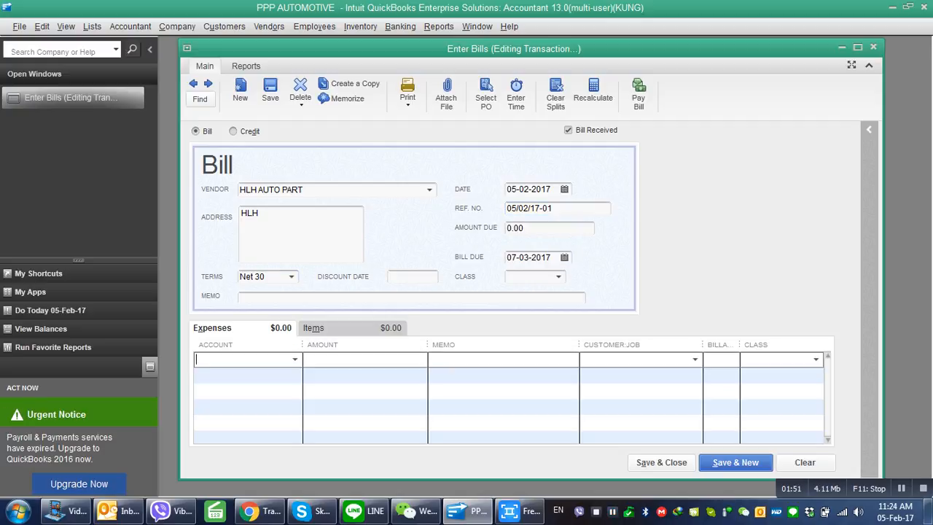
Step: Review the available payment terms and check the bill's due date in its calendar
{"action": "key", "text": "shift+Tab"}
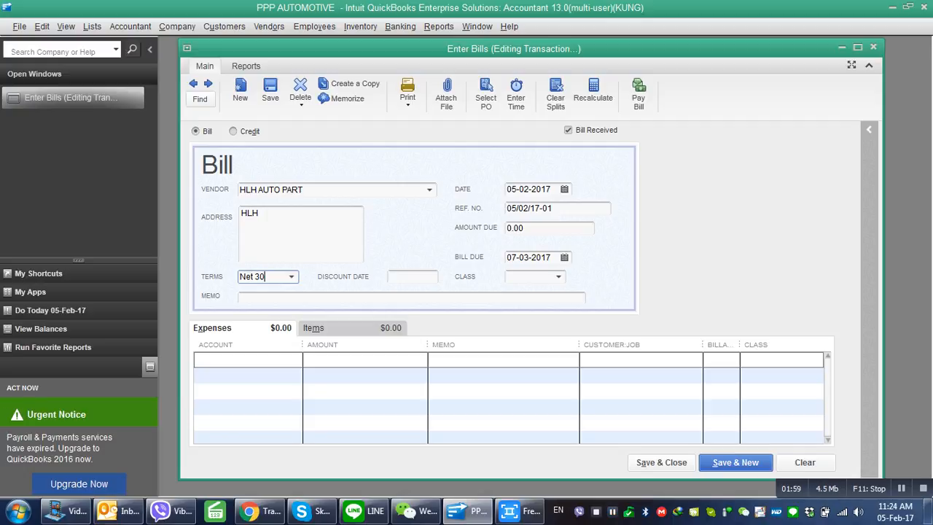
{"action": "key", "text": "alt+Down"}
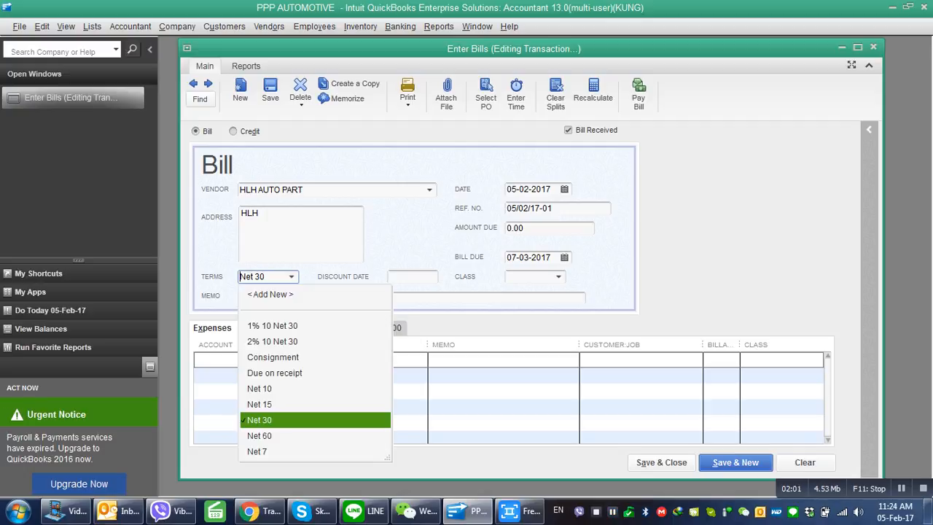
{"action": "left_click", "coordinate": [535, 258]}
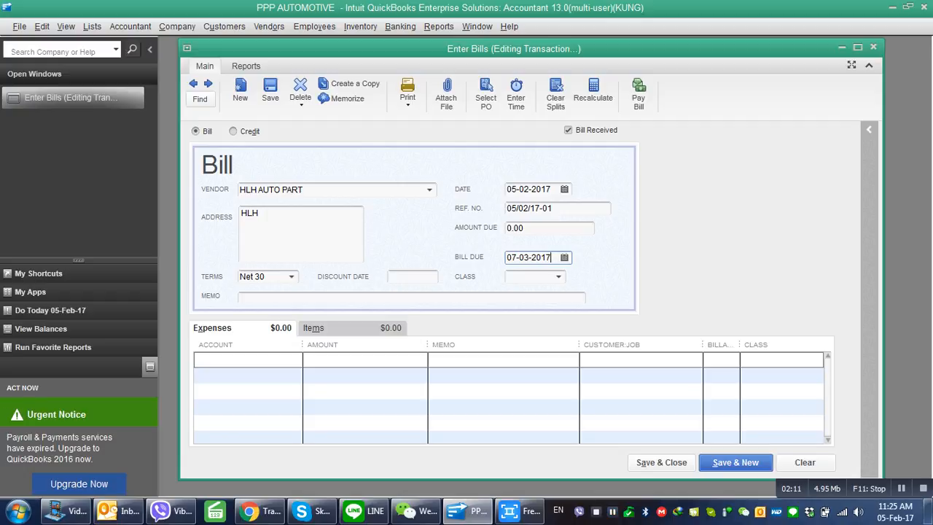
{"action": "left_click", "coordinate": [564, 258]}
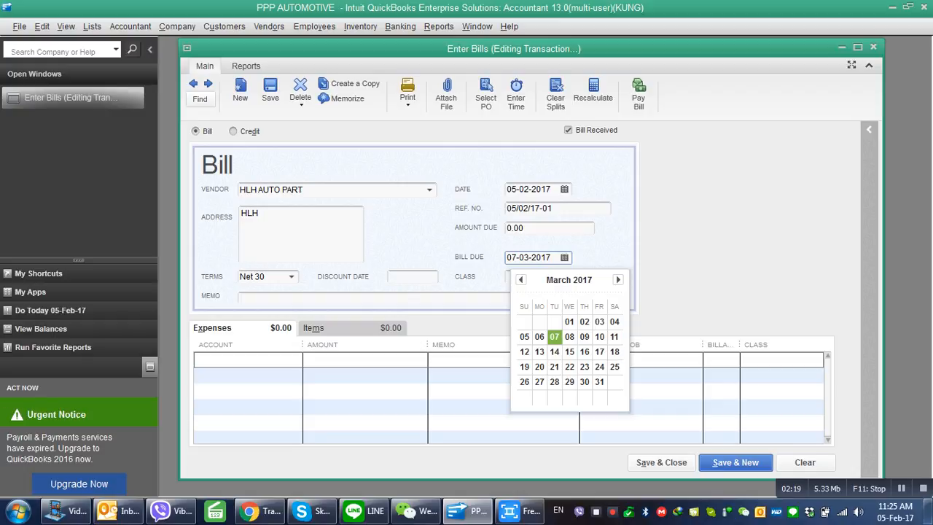
{"action": "left_click", "coordinate": [275, 277]}
Step: Add the inventory part RBX500432-OEM from Under Part as the first item line of the bill
{"action": "left_click", "coordinate": [245, 359]}
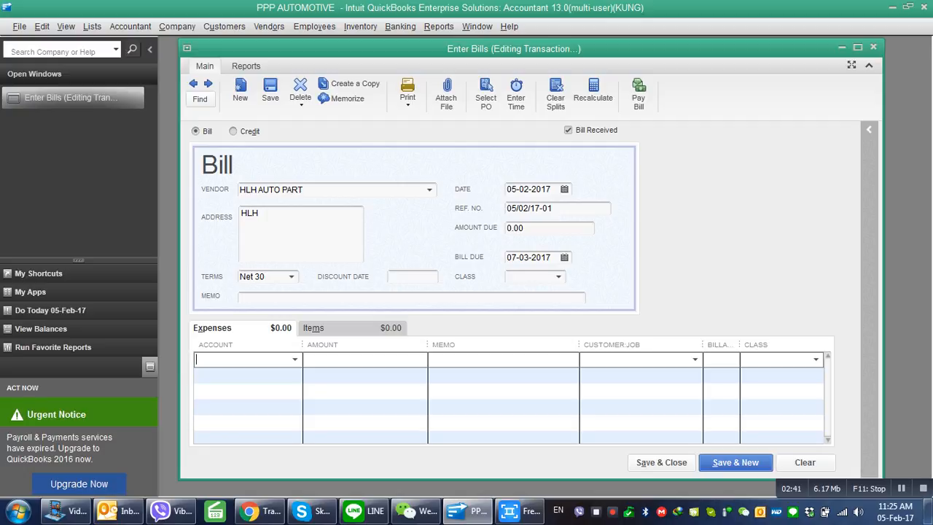
{"action": "key", "text": "alt+m"}
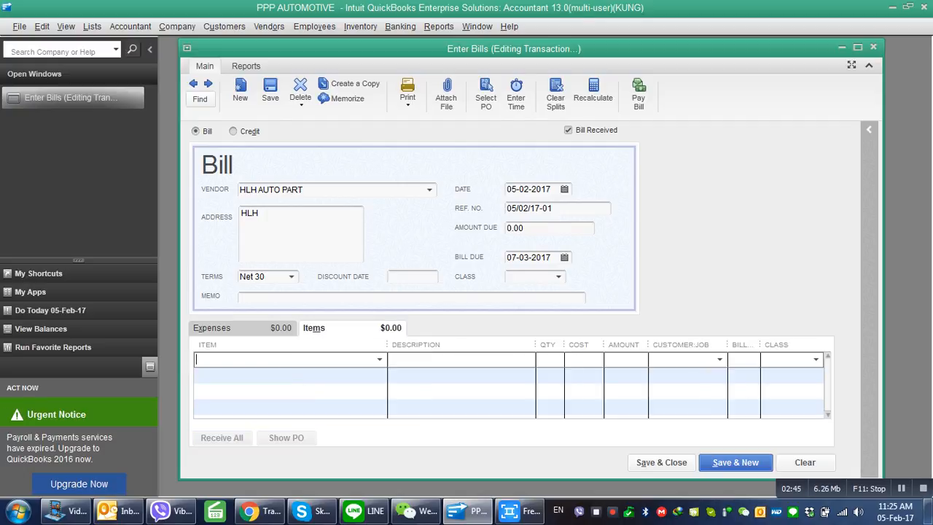
{"action": "type", "text": "RBX"}
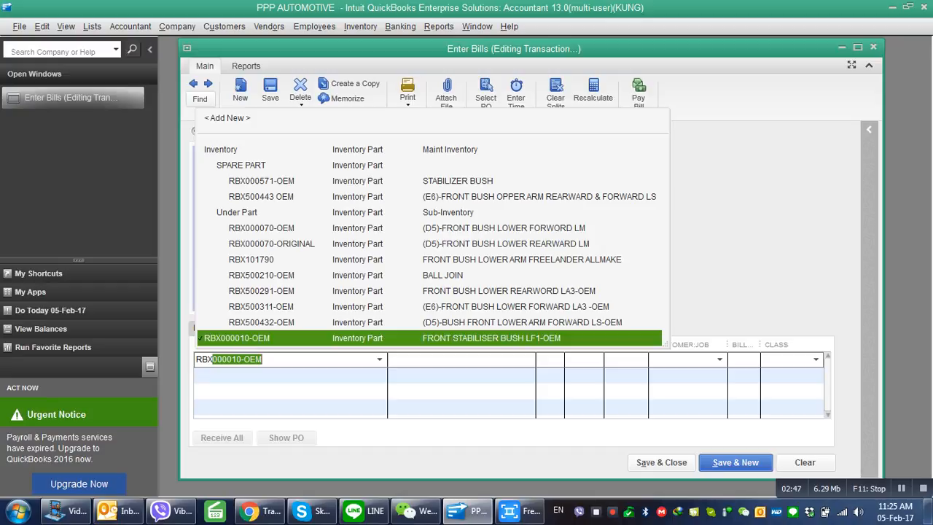
{"action": "type", "text": "50043"}
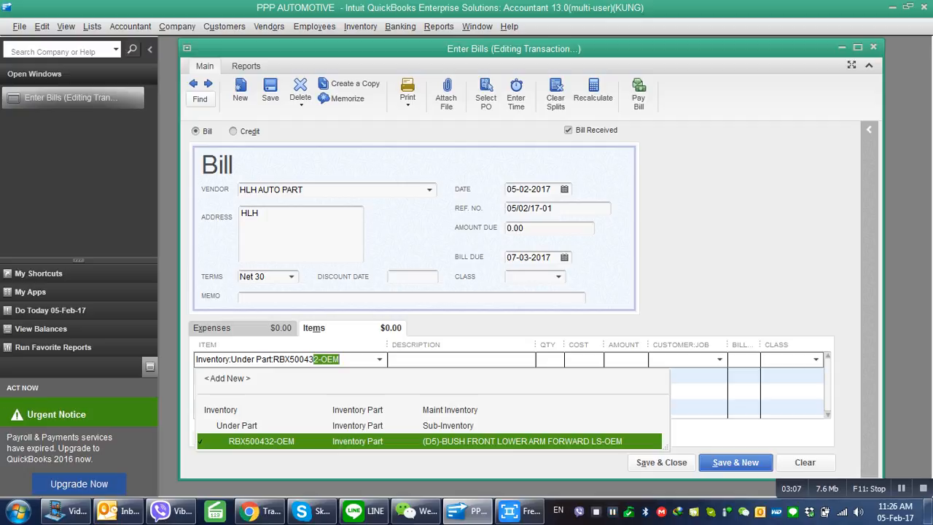
{"action": "key", "text": "Tab"}
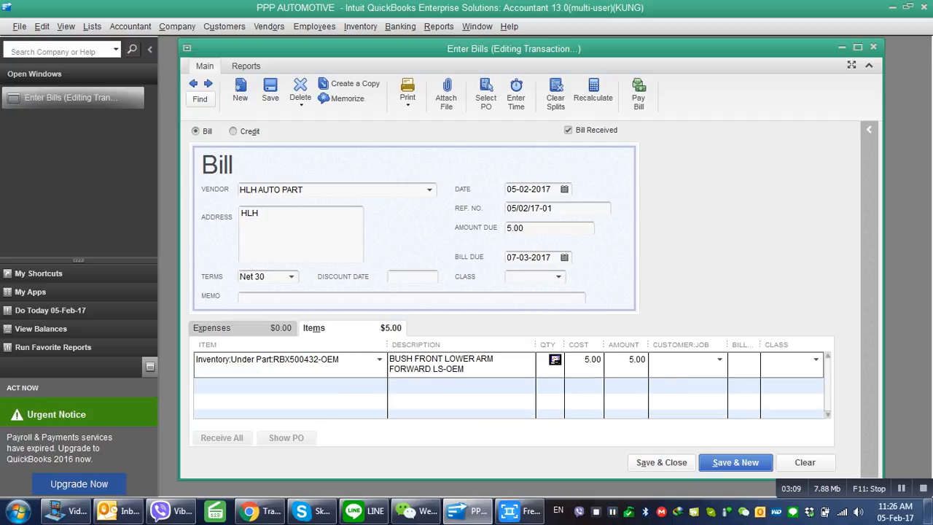
Step: Set the quantity of the RBX500432-OEM item line to 1 and move past the rest of the line
{"action": "type", "text": "1"}
{"action": "key", "text": "Tab"}
{"action": "key", "text": "Tab"}
{"action": "key", "text": "Tab"}
{"action": "key", "text": "Tab"}
{"action": "key", "text": "Tab"}
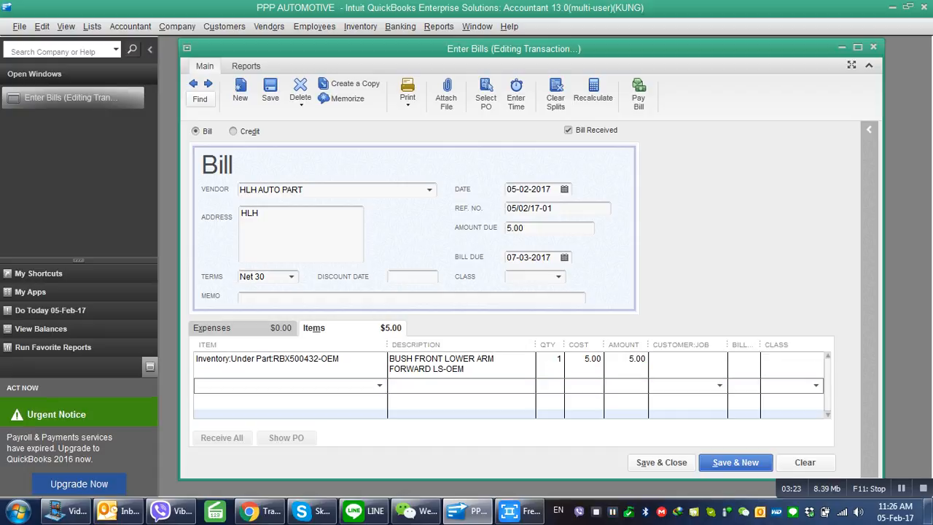
Step: Change the quantity of the RBX500432-OEM item line to 10
{"action": "double_click", "coordinate": [547, 360]}
{"action": "type", "text": "10"}
{"action": "key", "text": "Tab"}
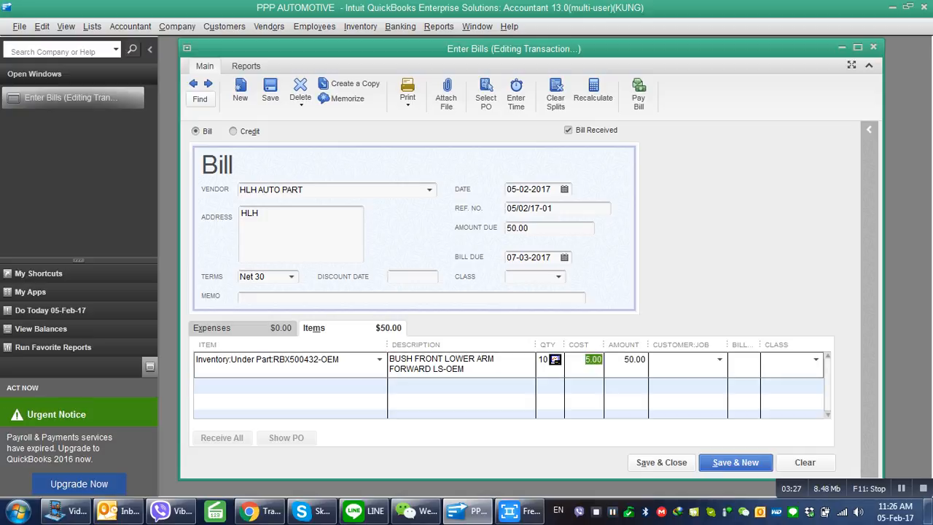
Step: Add an expense line on account 5200 · Cost - Spare Part with amount 20 and memo LINK STABILISER FRONT (2PCS)
{"action": "left_click", "coordinate": [213, 328]}
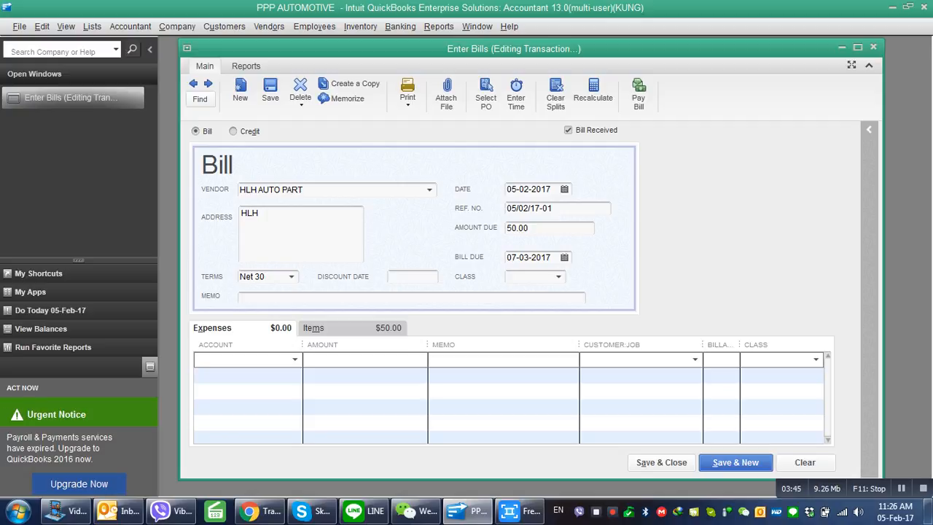
{"action": "type", "text": "5200 · Cost - Spare Part"}
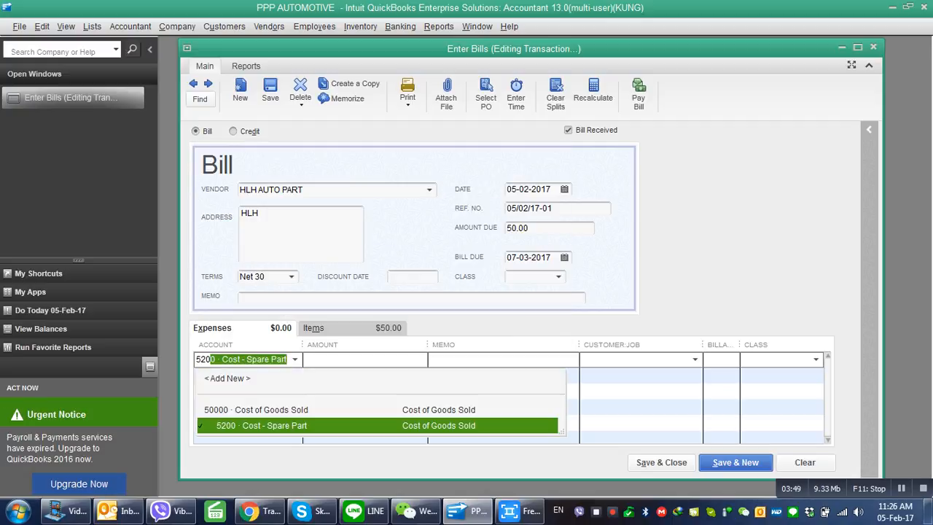
{"action": "key", "text": "Tab"}
{"action": "type", "text": "20"}
{"action": "key", "text": "Tab"}
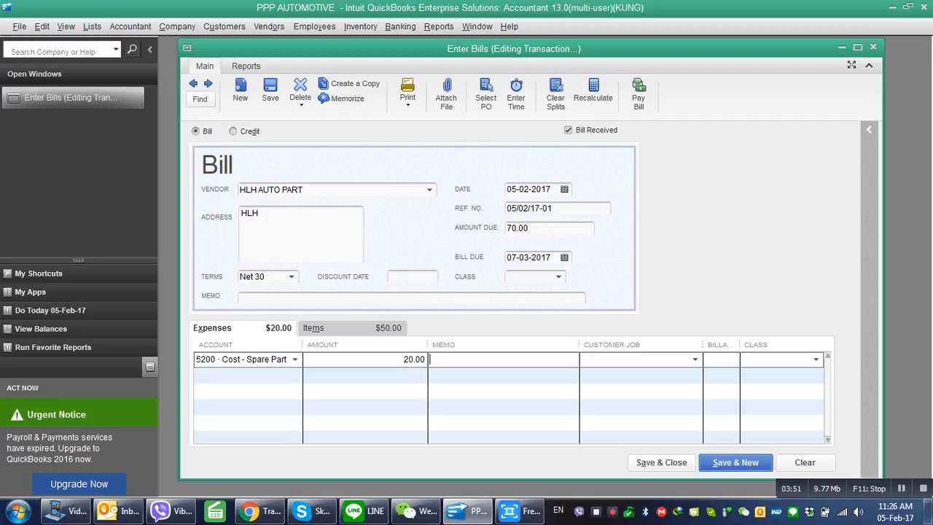
{"action": "type", "text": "LINK STABILISER F"}
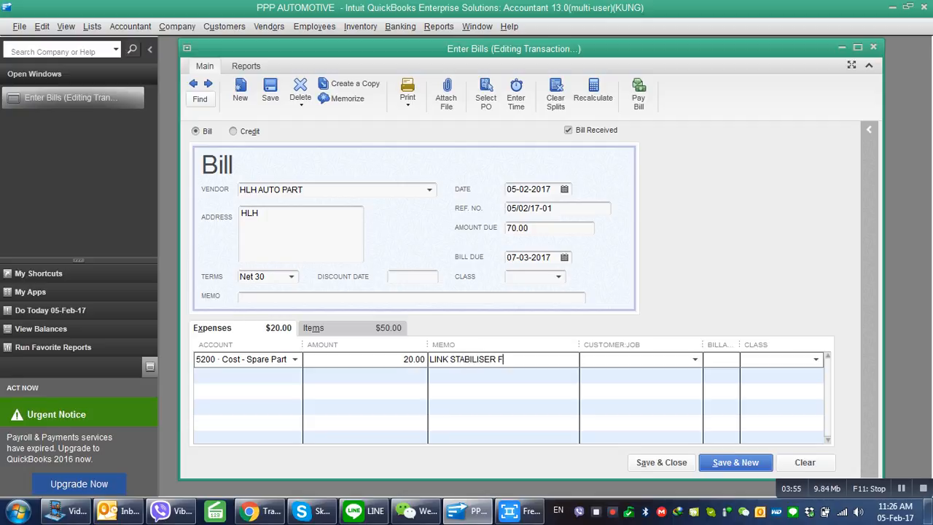
{"action": "type", "text": "RONT (2PCS)"}
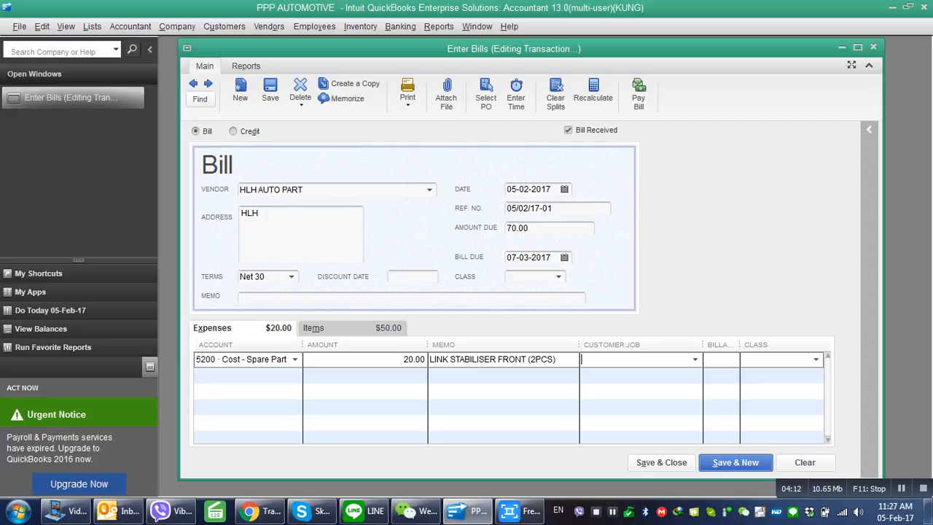
Step: Assign the link stabiliser expense line to the job listed under customer 2P-0374 and move to the next expense line
{"action": "key", "text": "alt+m"}
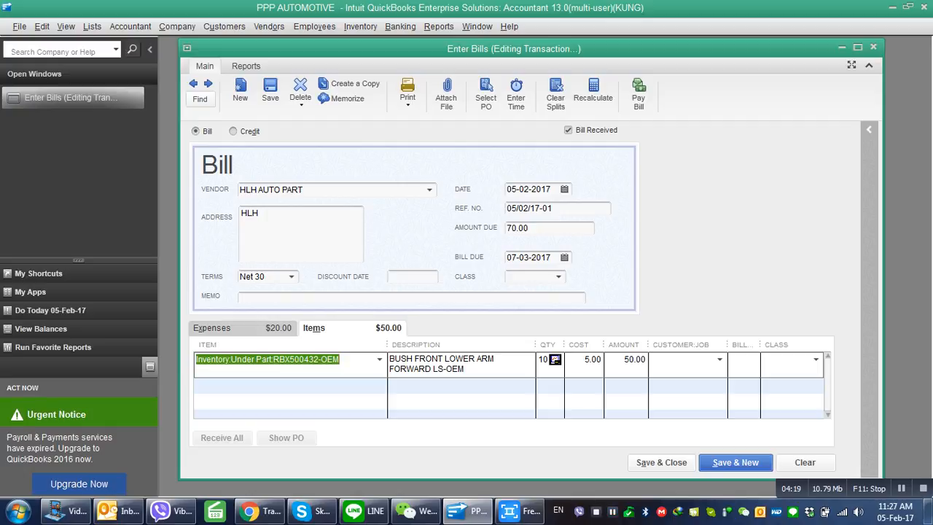
{"action": "key", "text": "alt+x"}
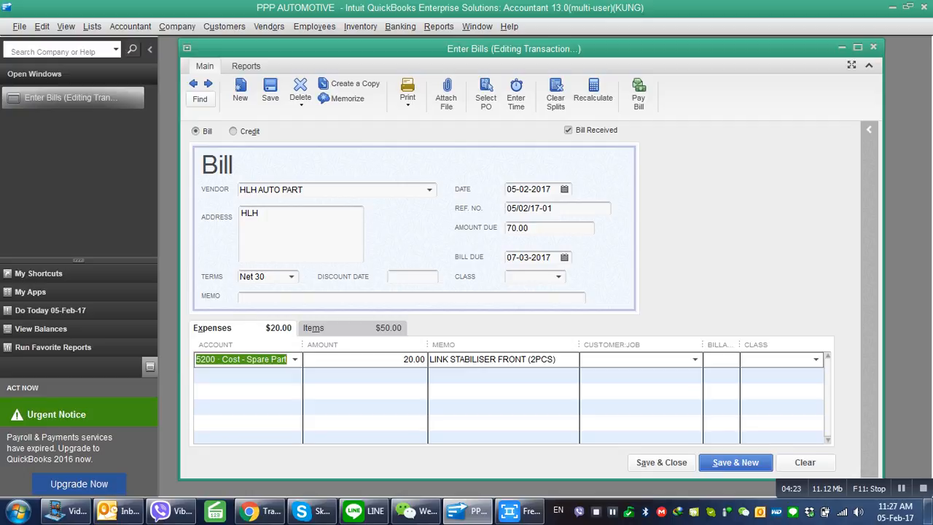
{"action": "left_click", "coordinate": [242, 359]}
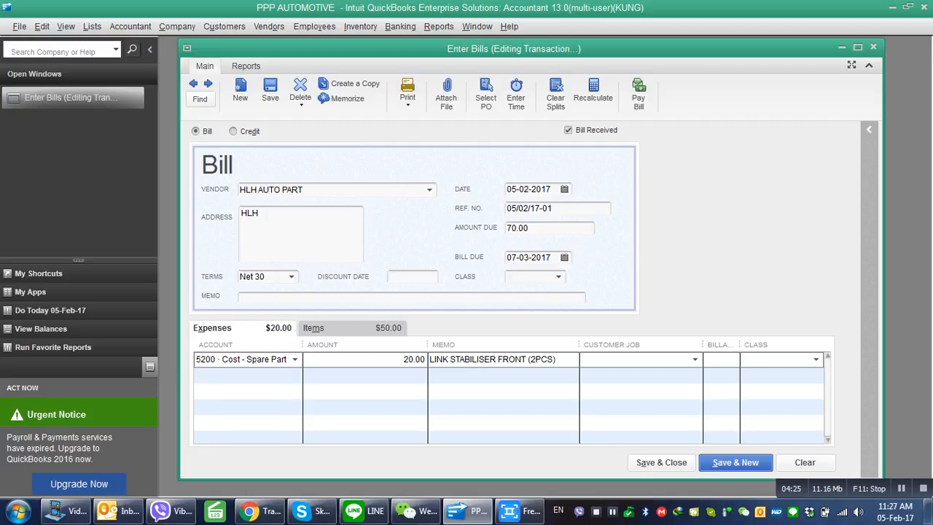
{"action": "left_click", "coordinate": [404, 360]}
{"action": "left_click", "coordinate": [584, 359]}
{"action": "type", "text": "2P-0374"}
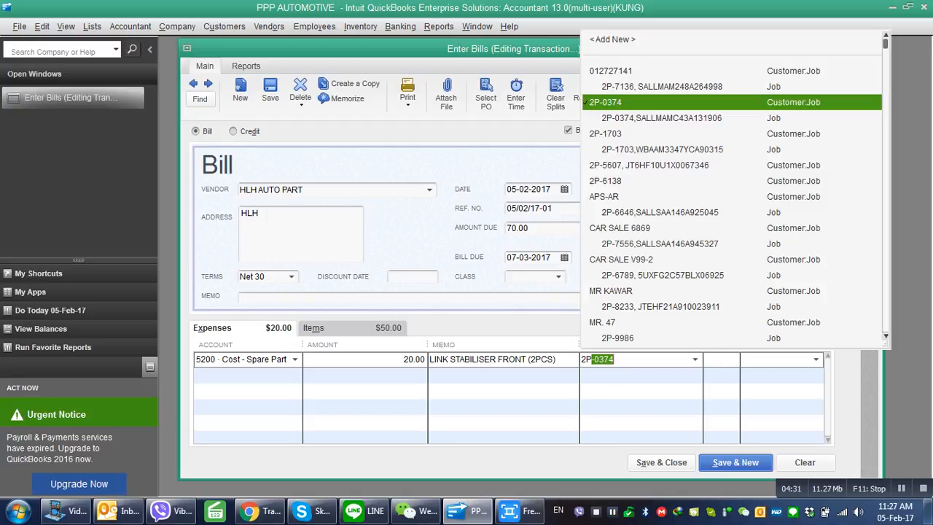
{"action": "key", "text": "Down"}
{"action": "key", "text": "Tab"}
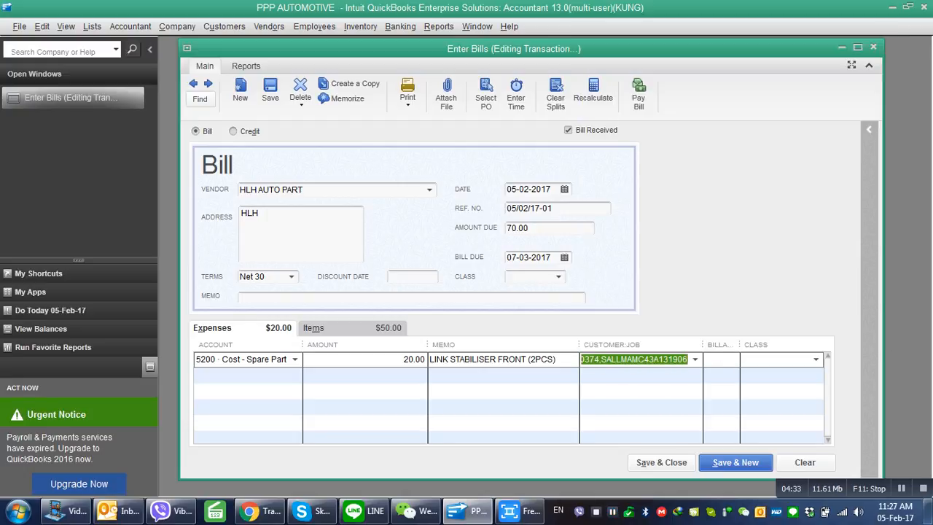
{"action": "left_click", "coordinate": [655, 376]}
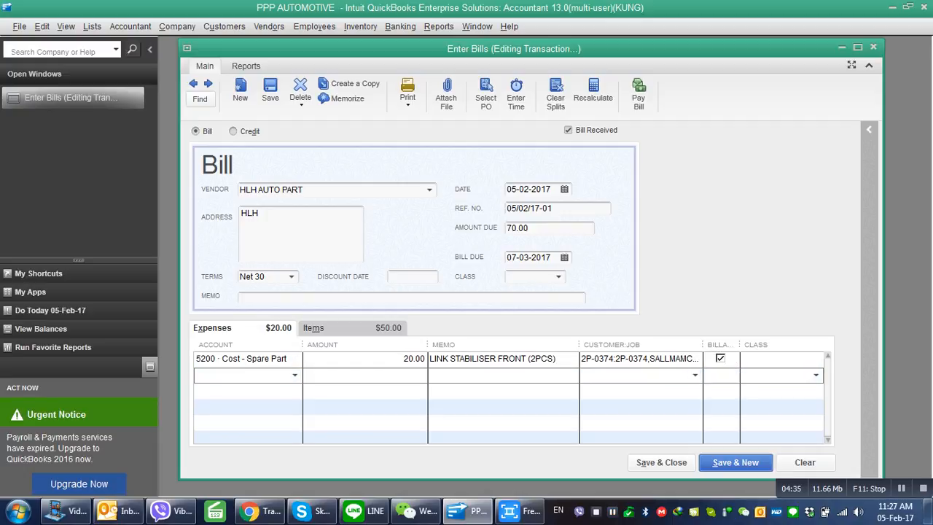